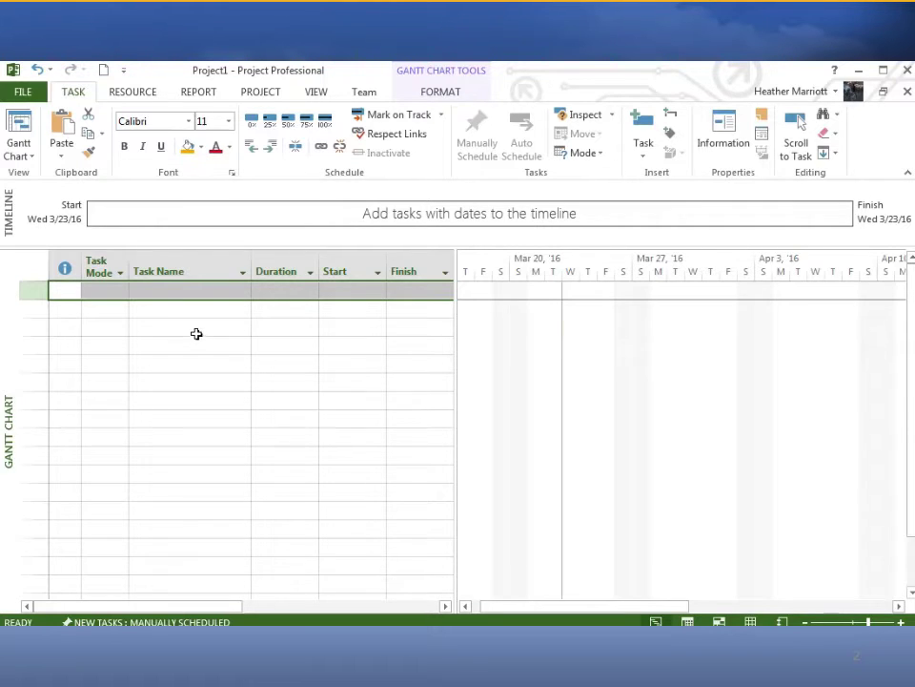
Step: Enter task 1, 'Discuss course content', with a 1d duration and set it to Auto Scheduled
left_click(168, 295)
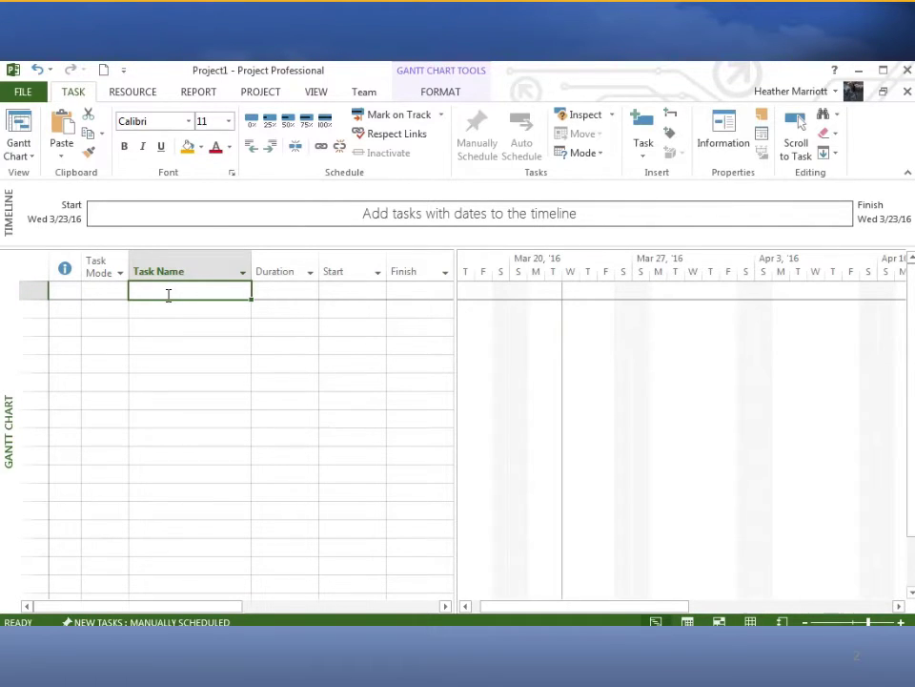
type("Discuss cour")
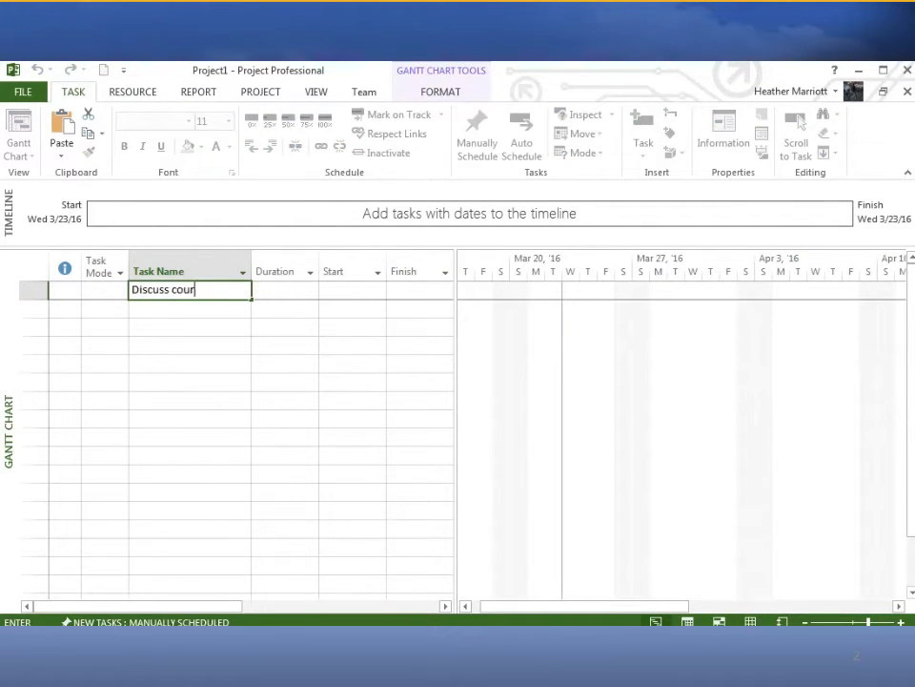
type("se content")
key("Tab")
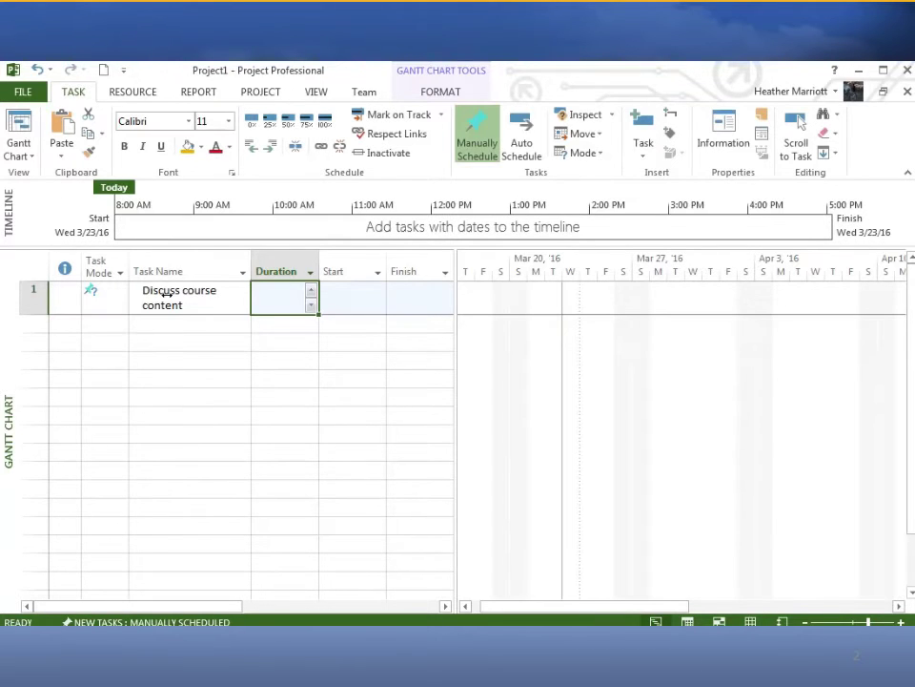
type("1d")
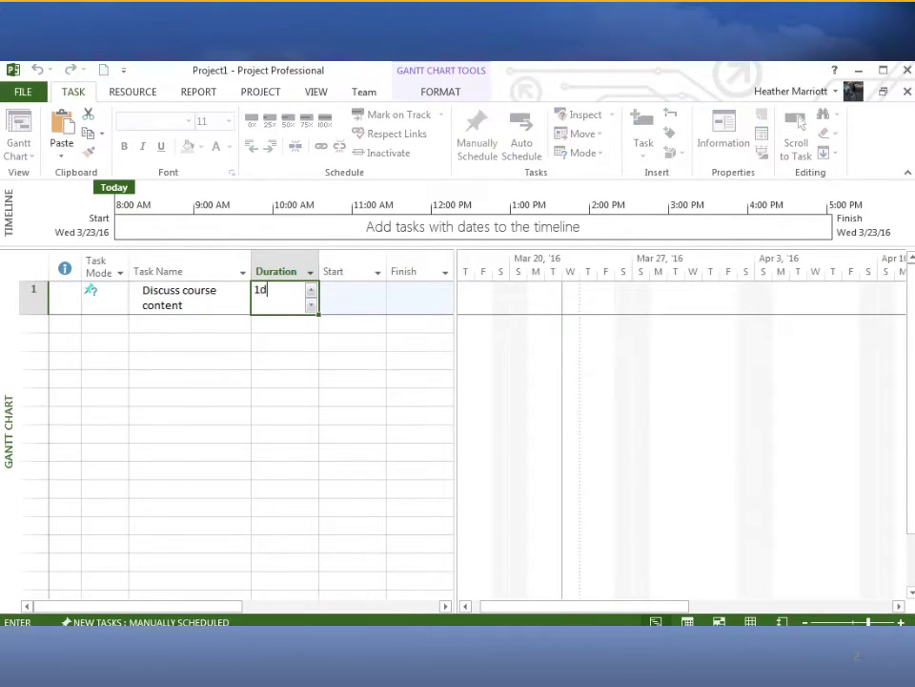
key("Return")
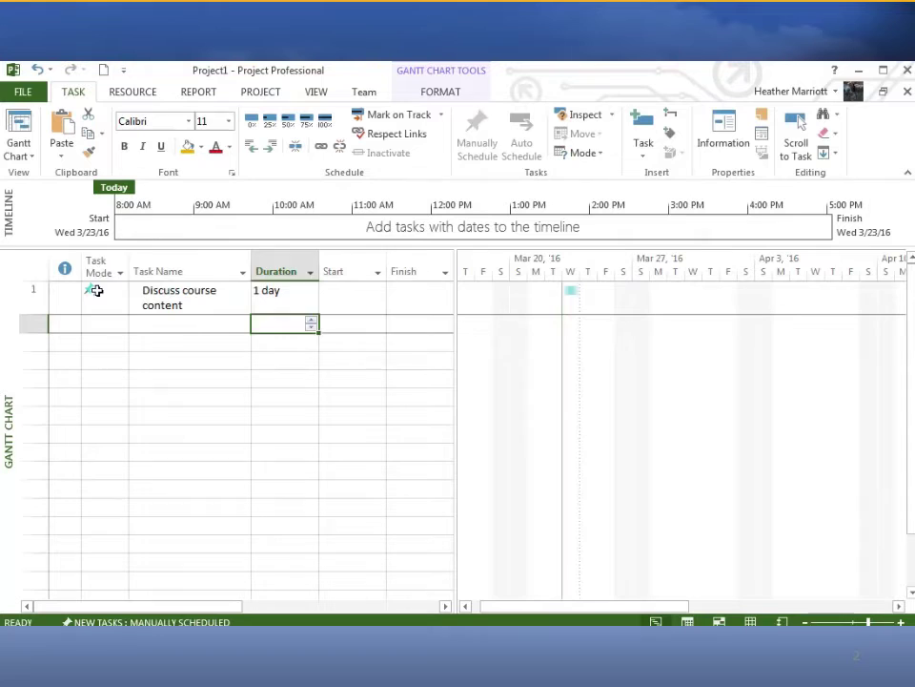
left_click(94, 292)
left_click(121, 302)
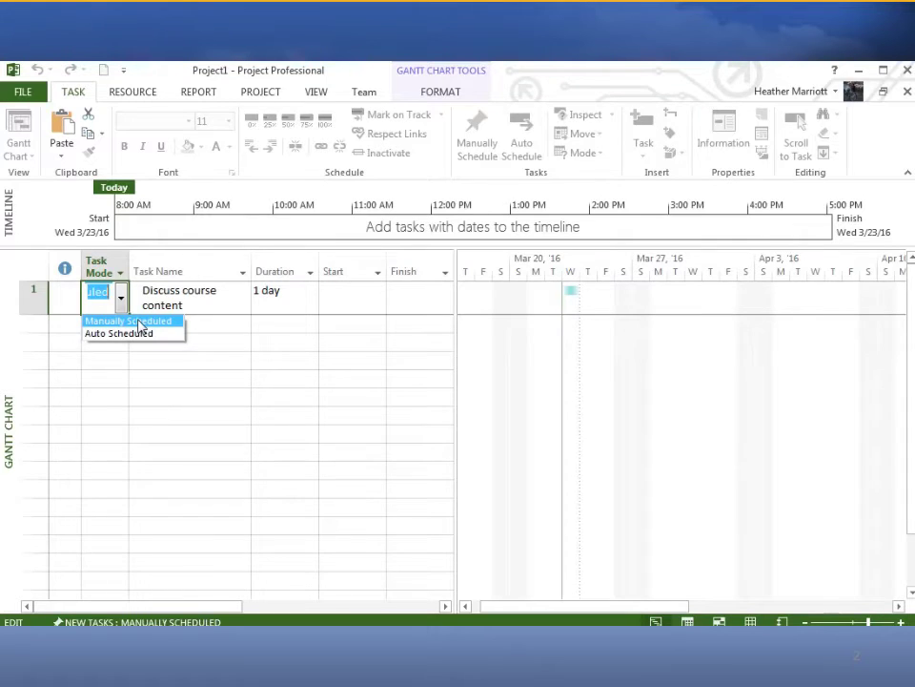
left_click(139, 333)
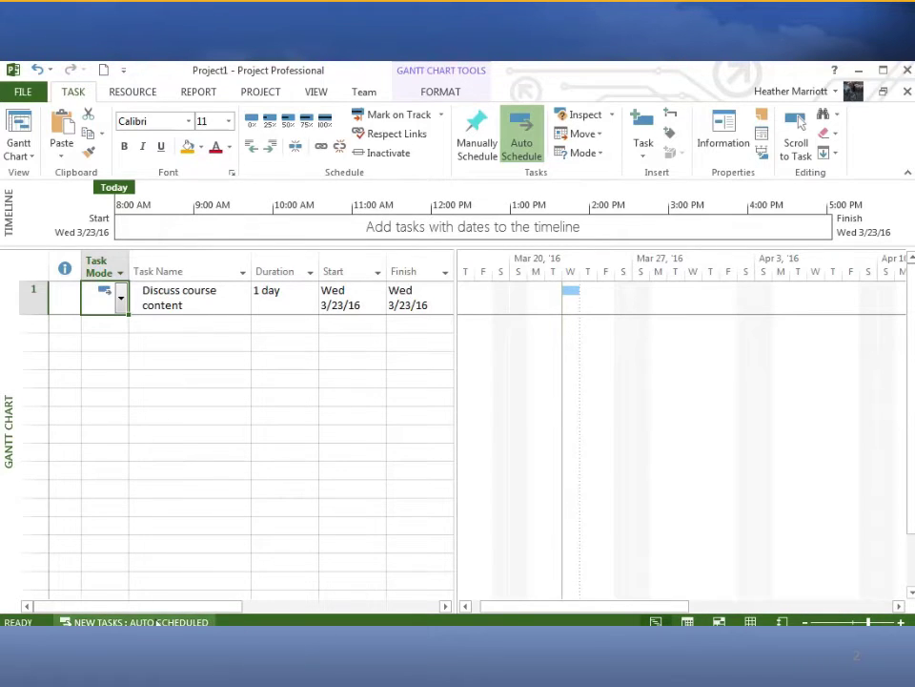
Step: Add the task 'Write course description' with a 2d duration
left_click(176, 325)
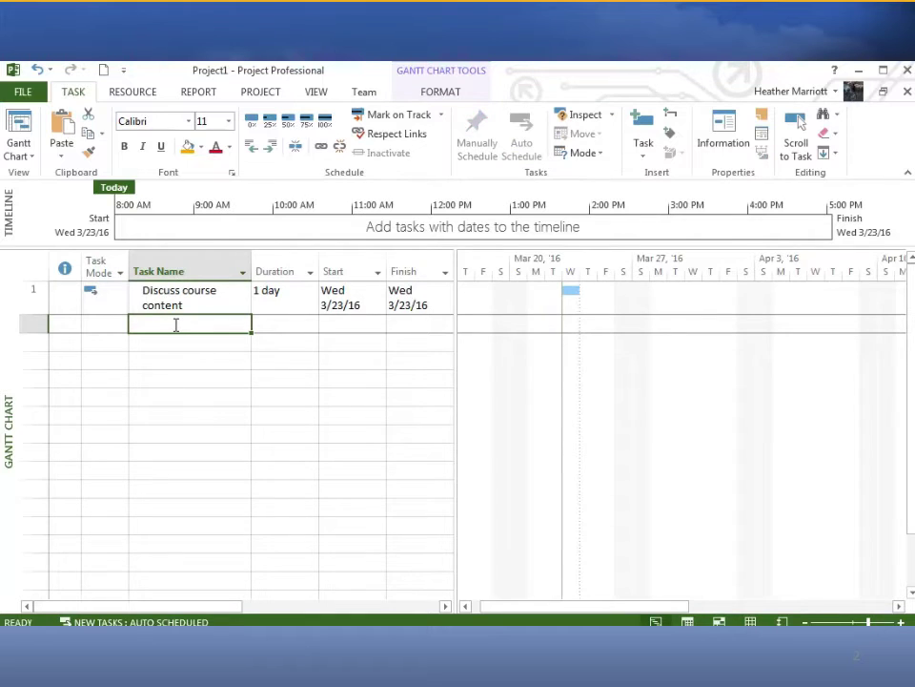
type("Wri")
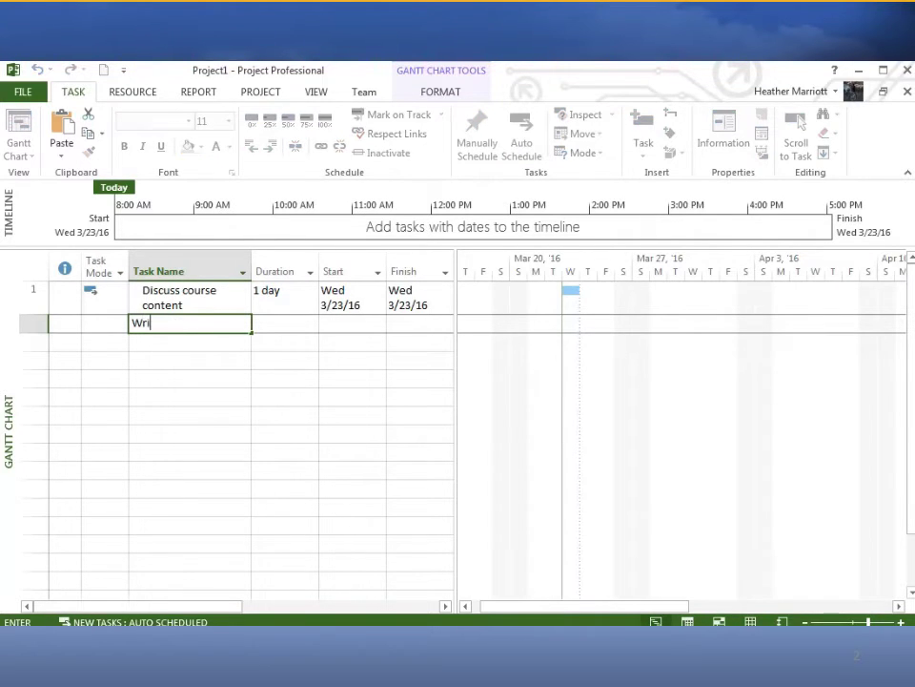
type("te course d")
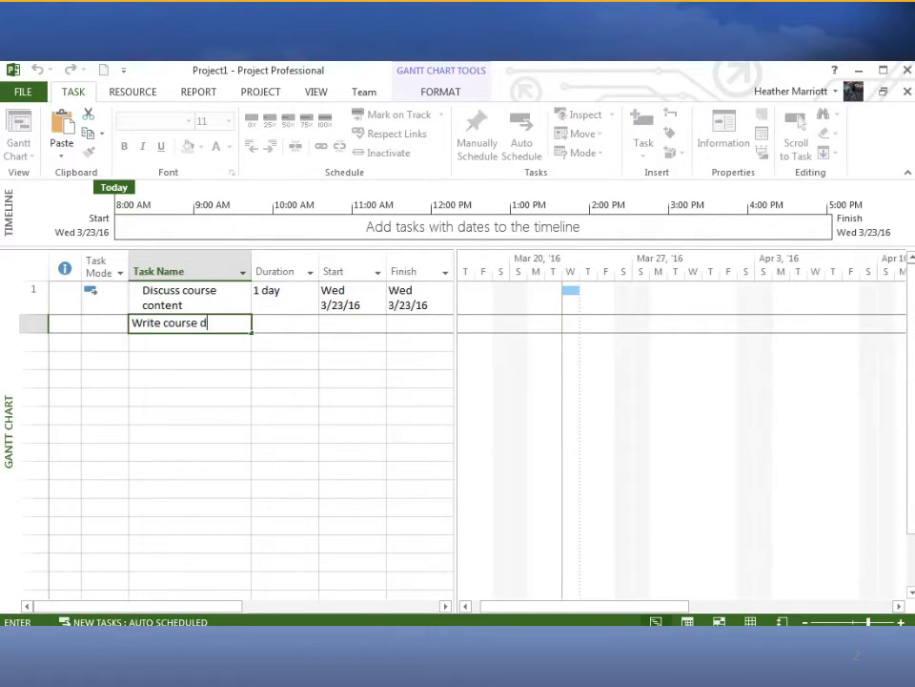
type("escription")
key("Tab")
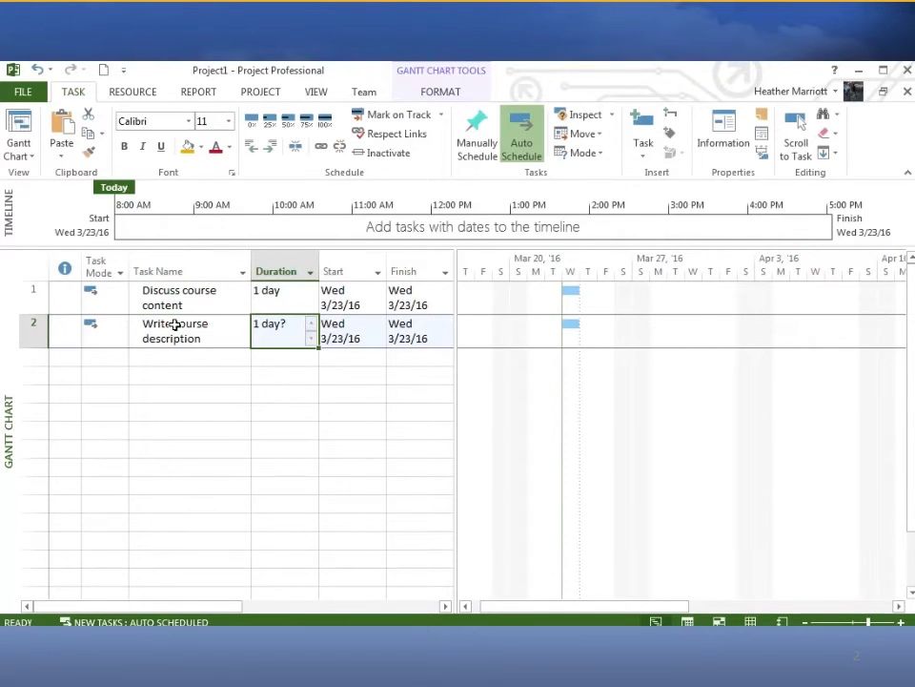
type("2d")
key("Return")
Step: Add the task 'Research avail texts' with a 5-day duration
key("Left")
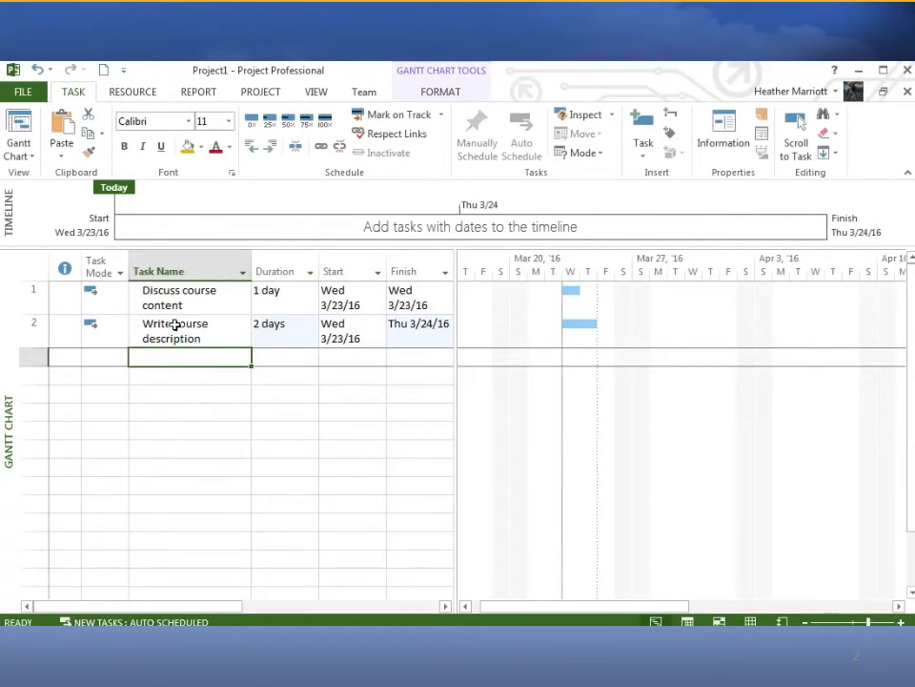
type("Rese")
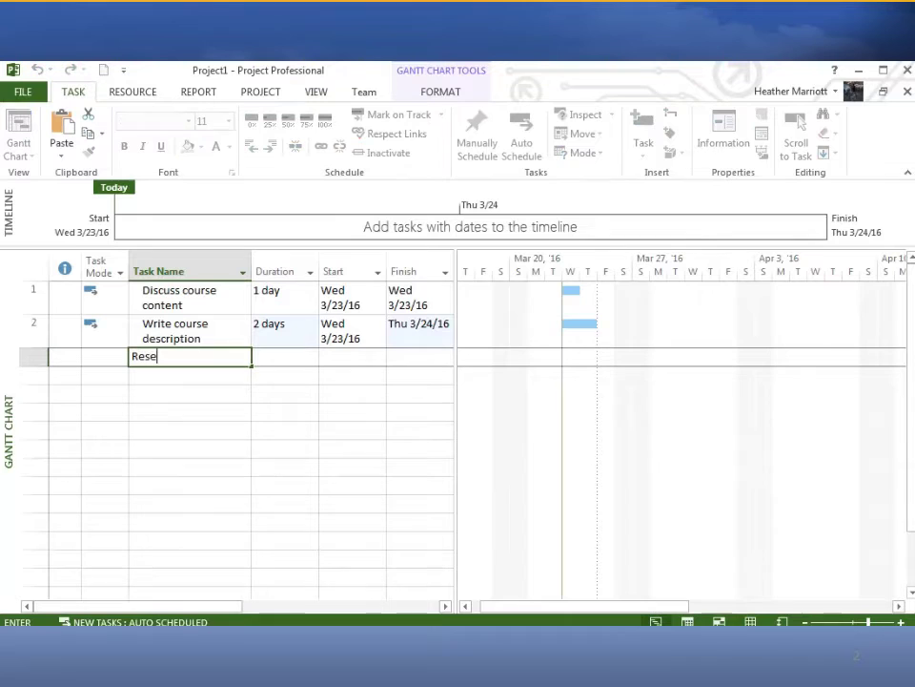
type("arch avail texts")
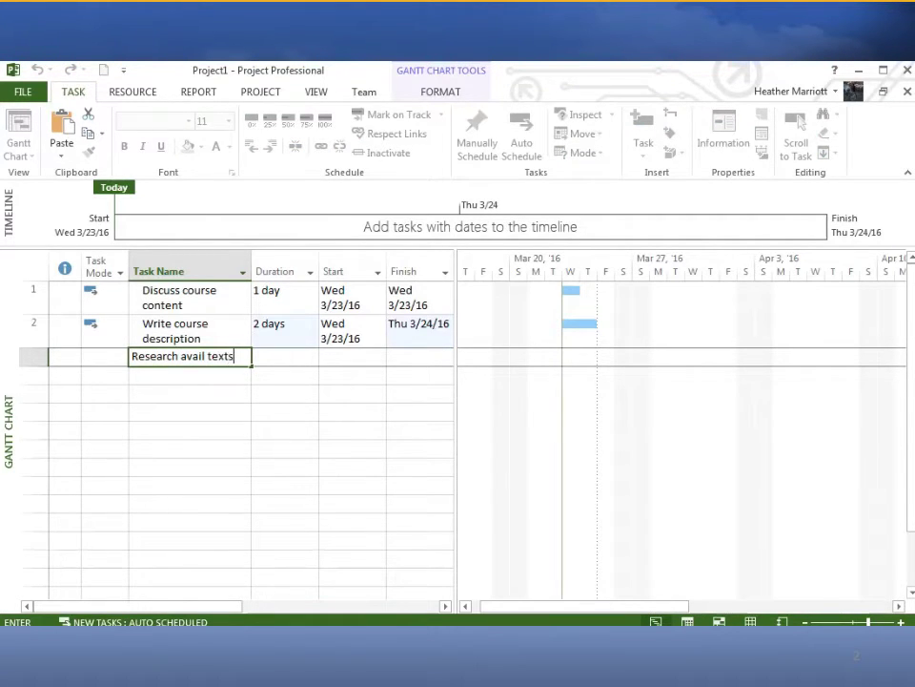
key("Tab")
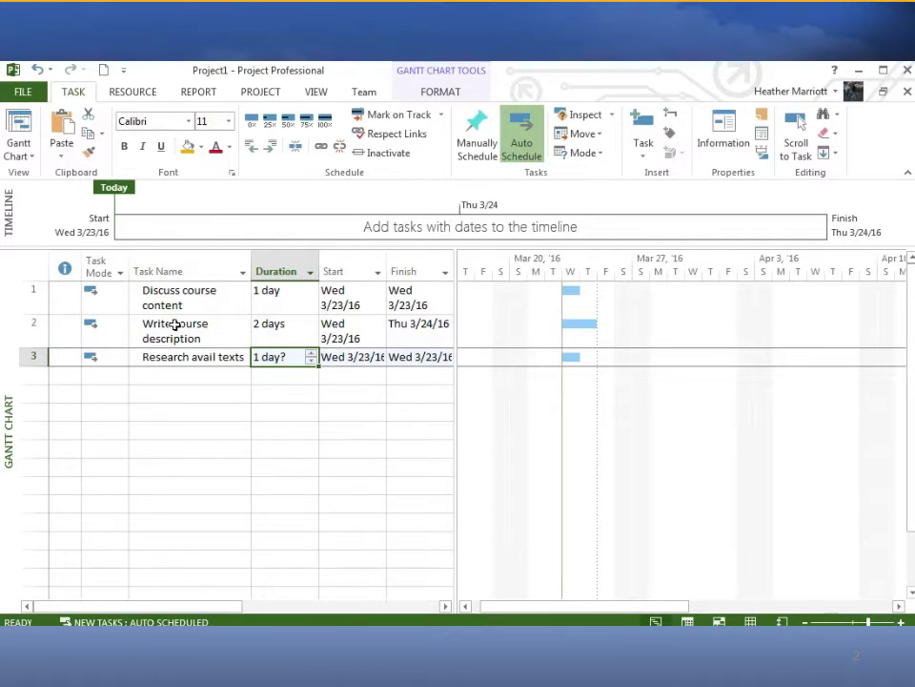
type("5")
key("Return")
Step: Add the task 'Create syllabus' with a 1d duration
key("Left")
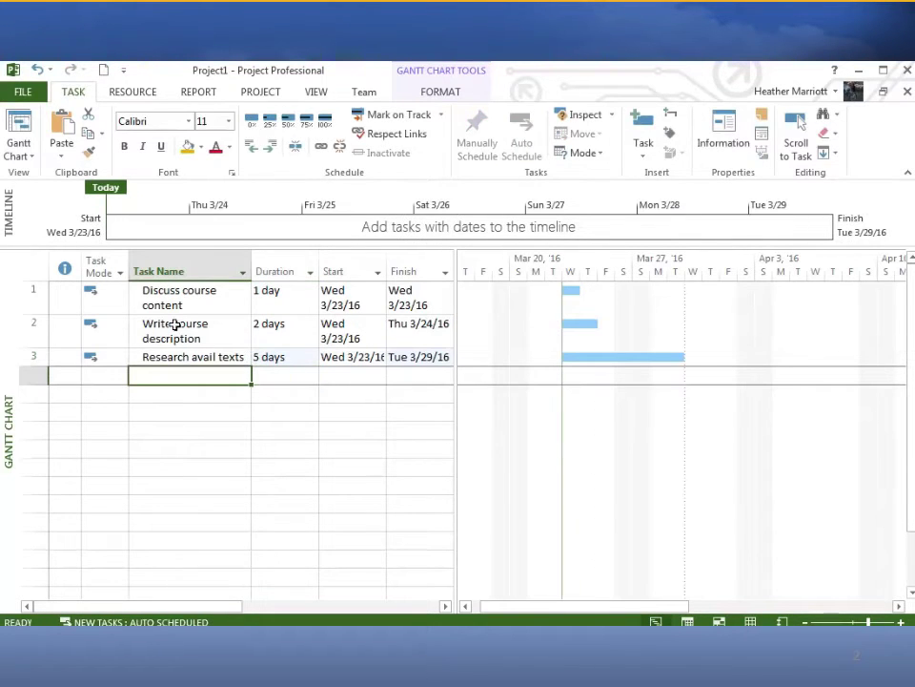
type("Create S")
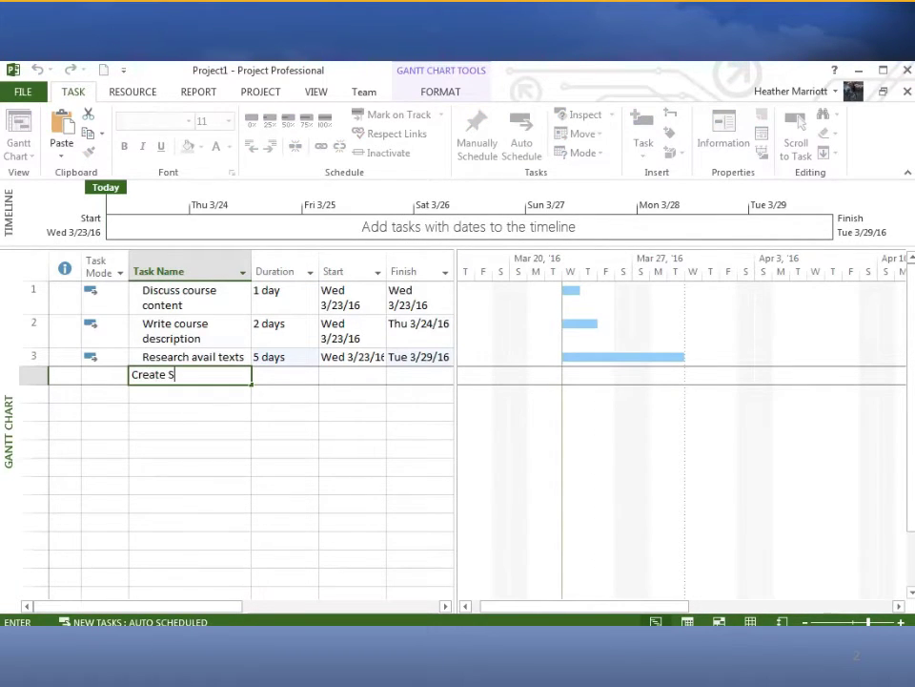
key("BackSpace")
type("syllabus")
key("Tab")
type("1d")
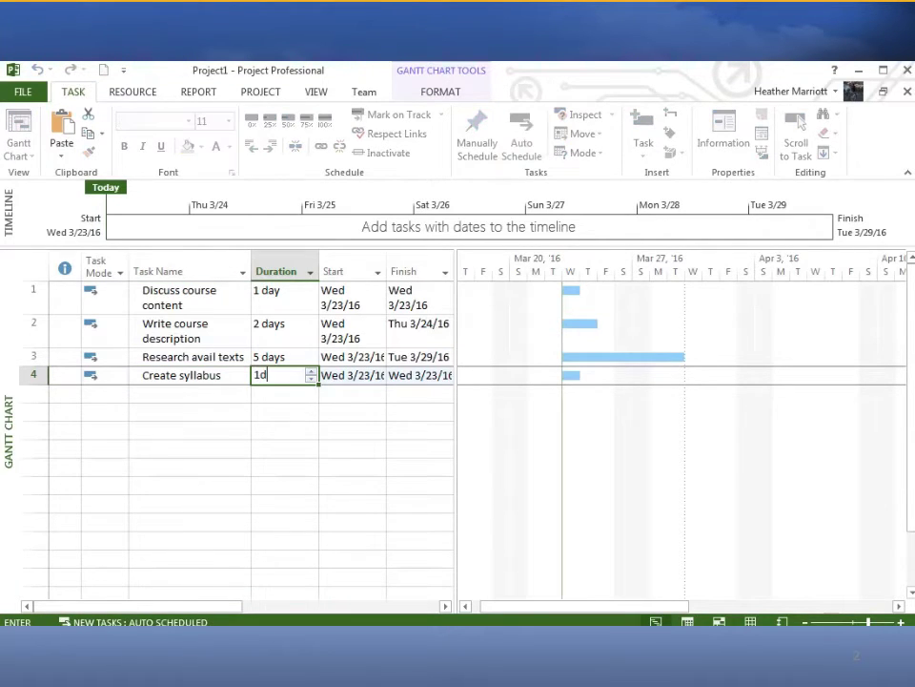
key("Return")
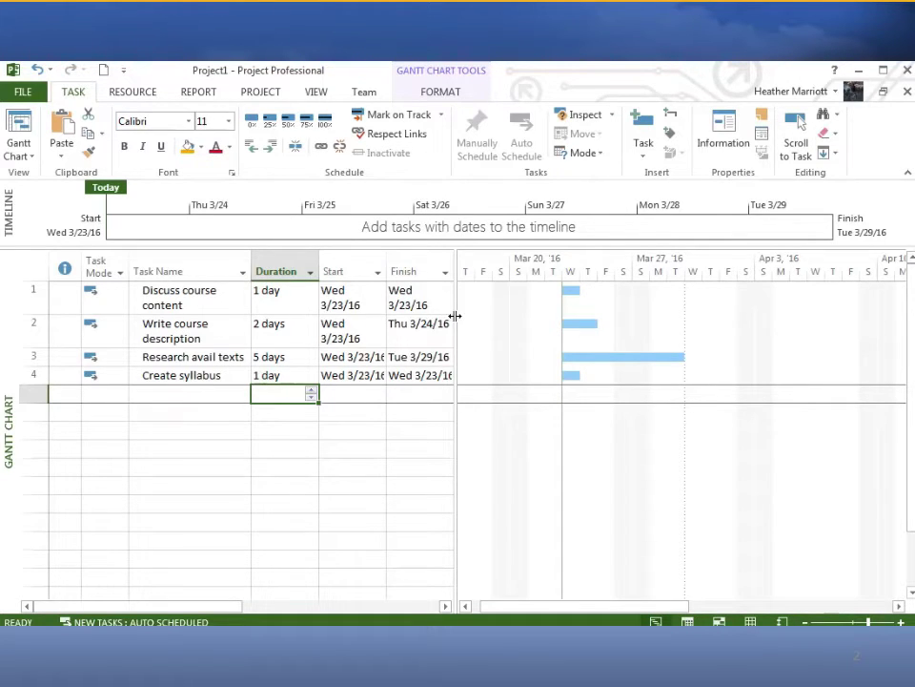
Step: Reveal the Predecessors column and give tasks 2 and 3 predecessor 1
mouse_move(352, 61)
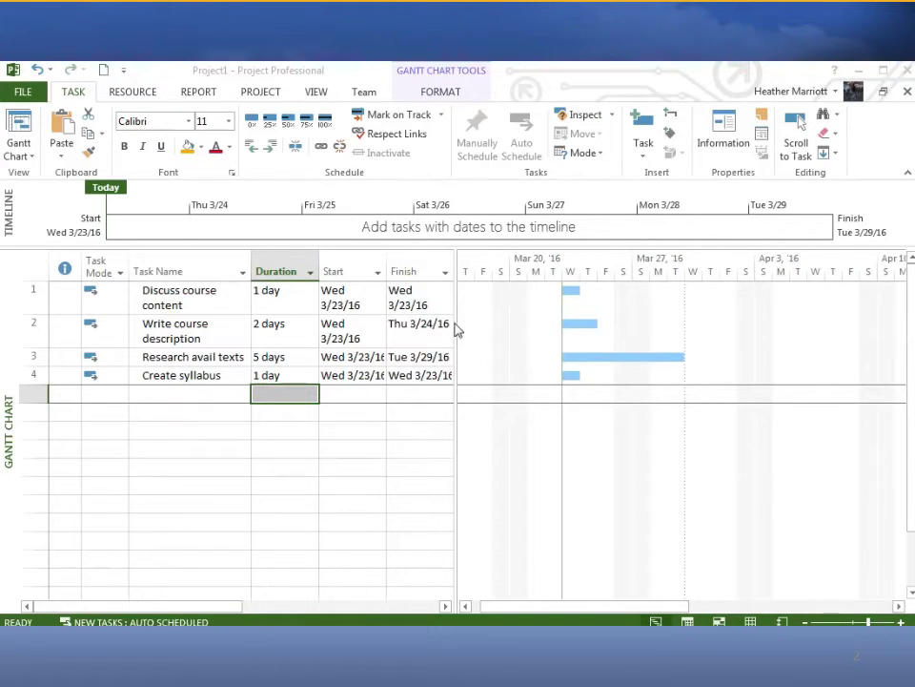
left_click_drag(458, 327, 529, 316)
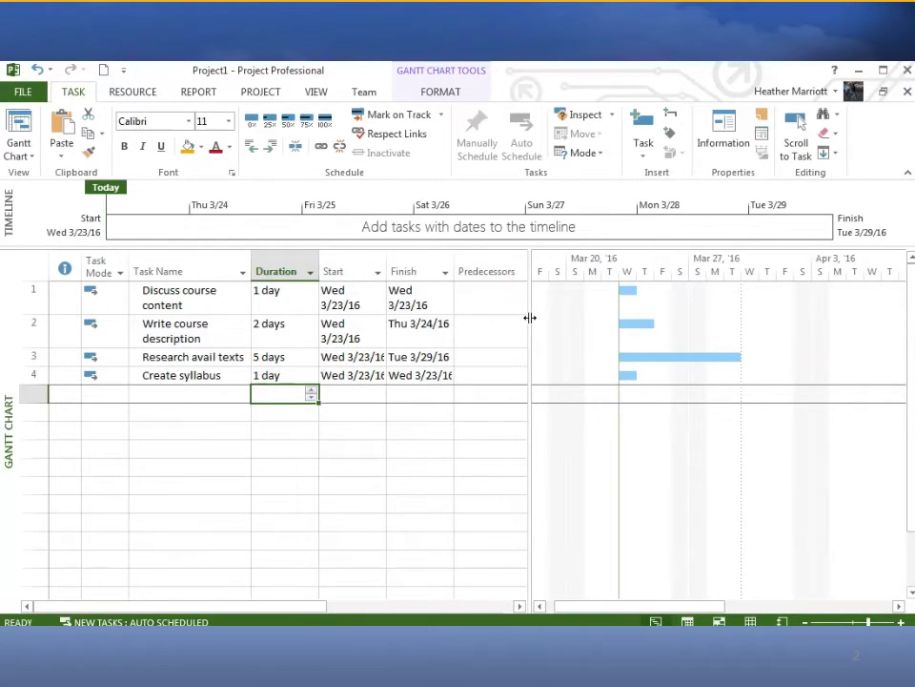
left_click(488, 337)
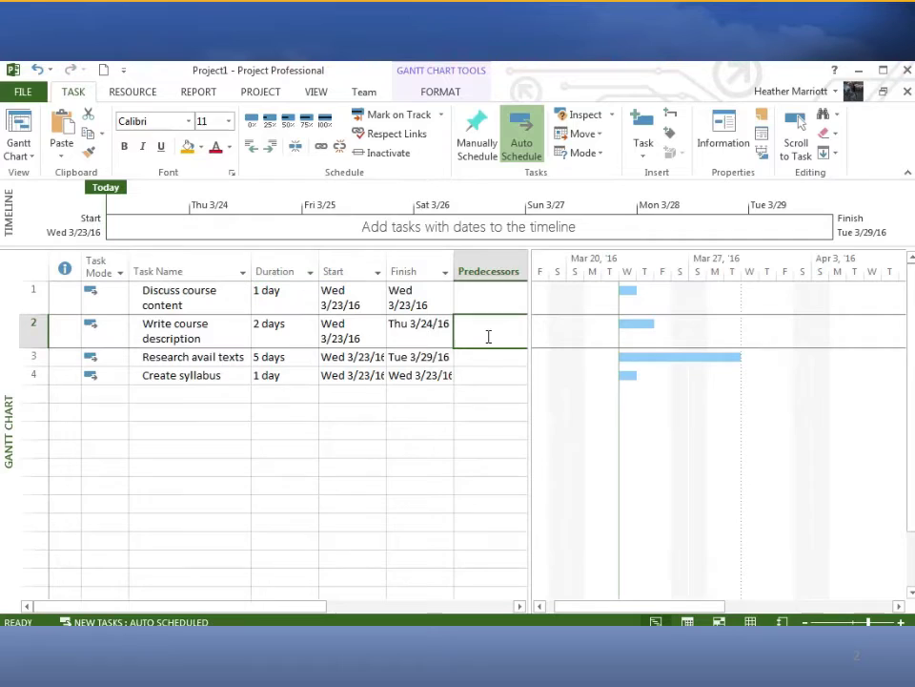
type("1")
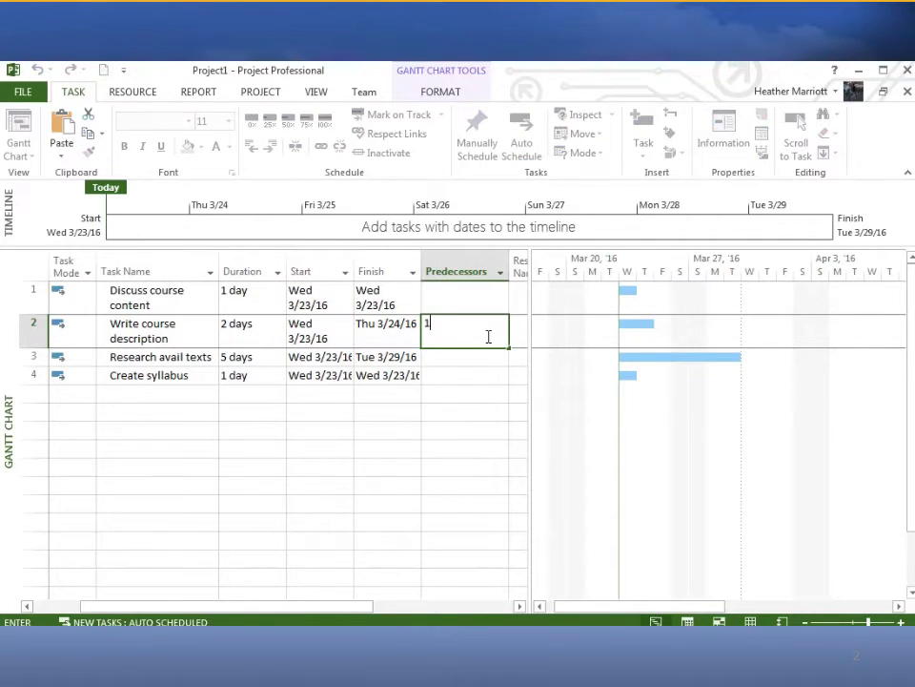
key("Return")
type("1")
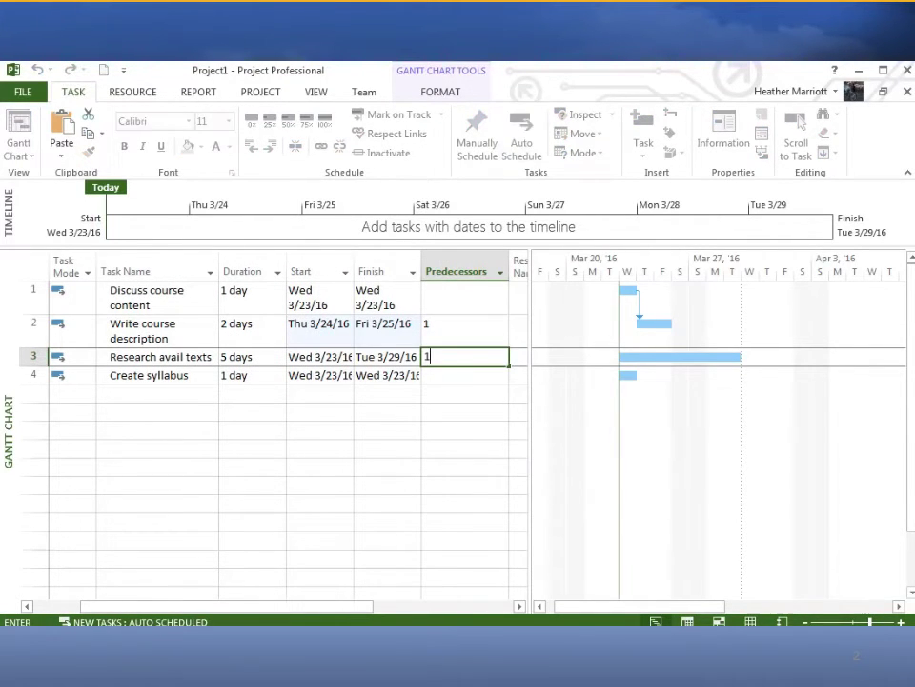
key("Return")
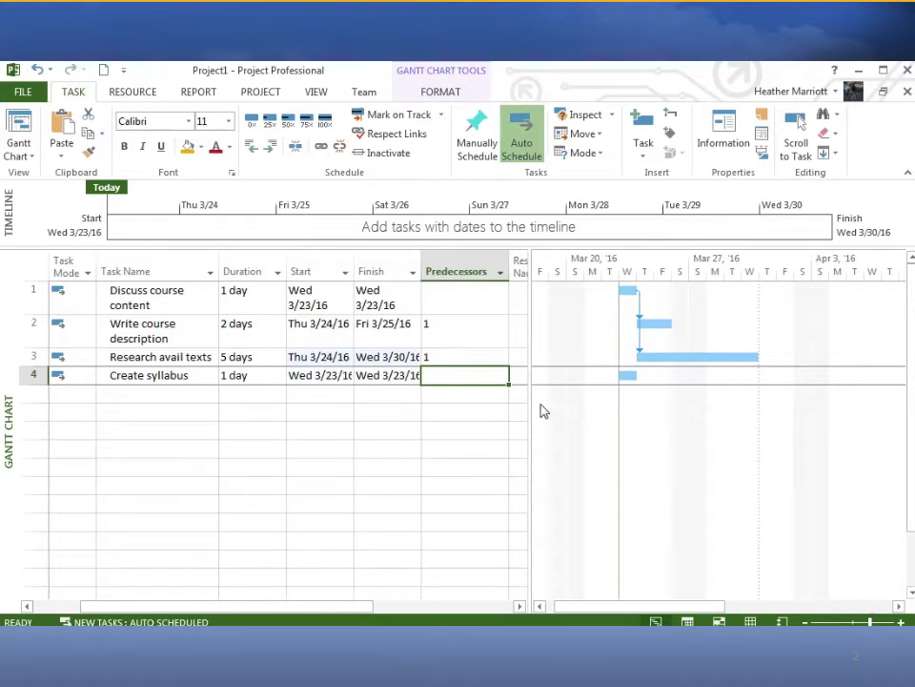
Step: Give Create syllabus (task 4) predecessor 2
key("alt+Tab")
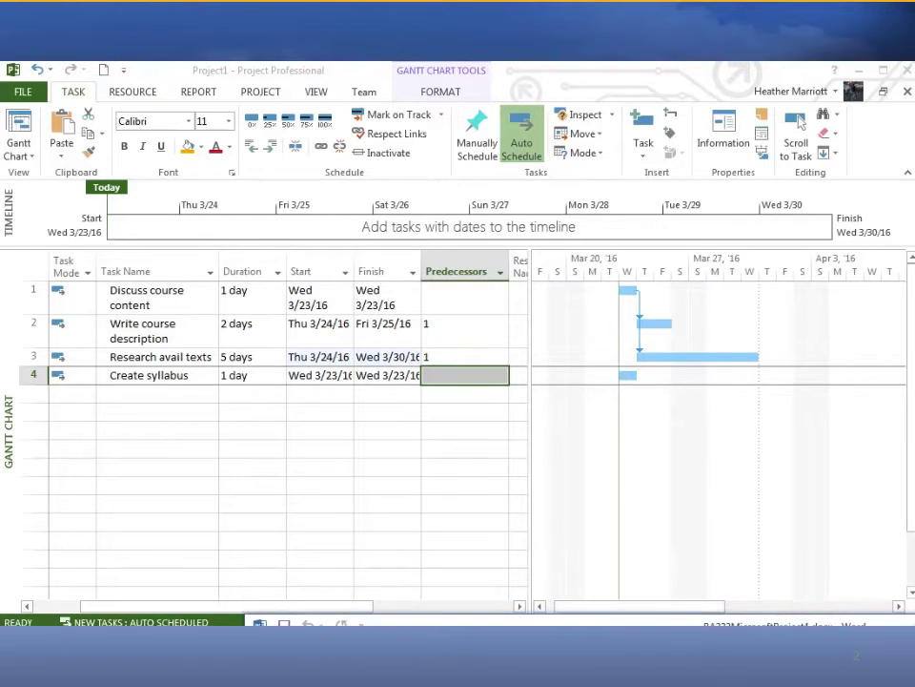
left_click(449, 381)
type("2")
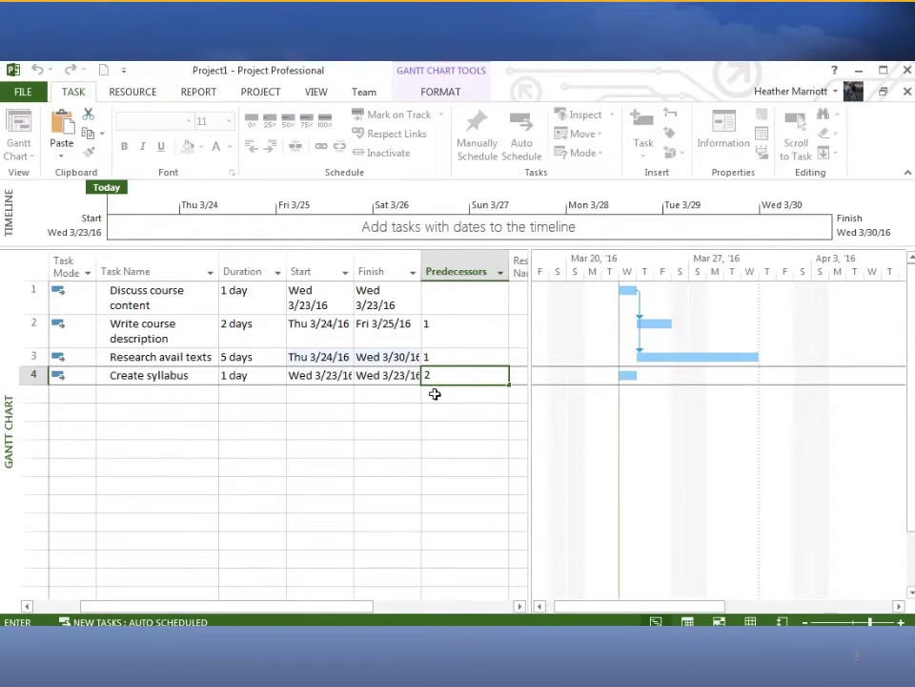
key("Return")
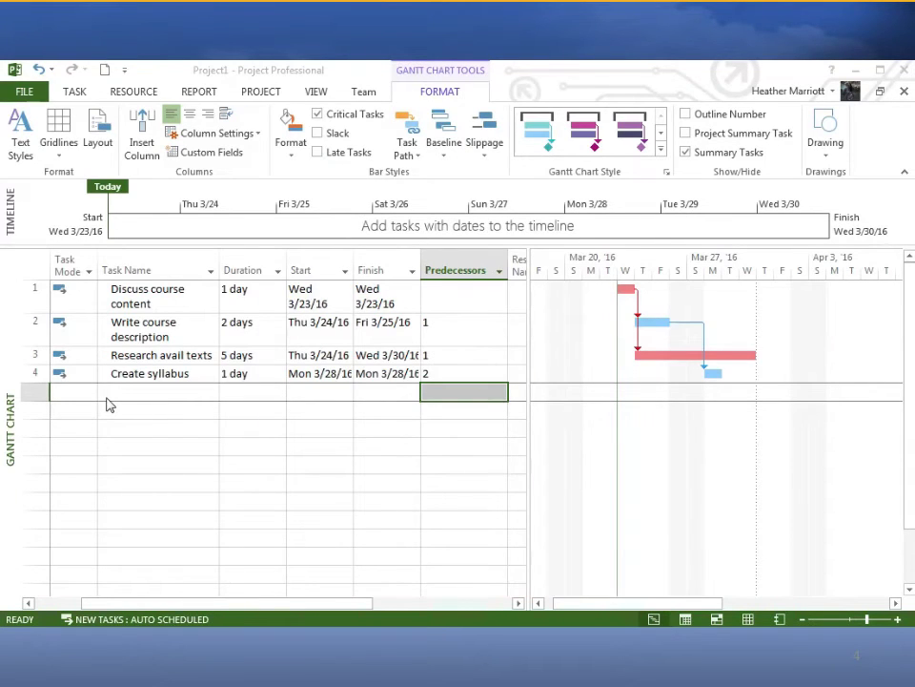
Step: Add 'Approved by Dept head' in row 5 with duration 0 and predecessor 2
left_click(125, 392)
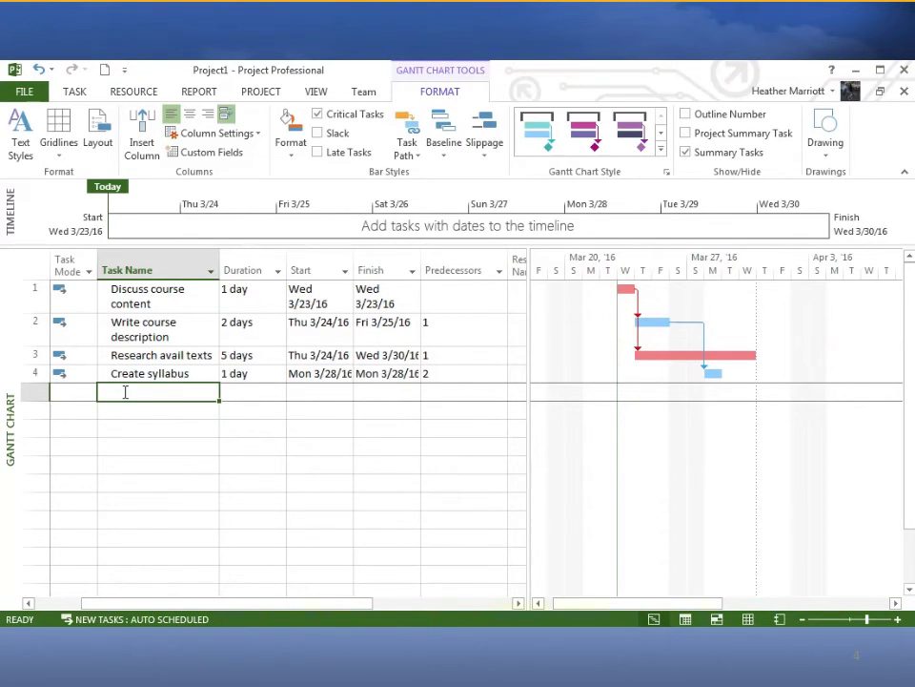
type("Approv")
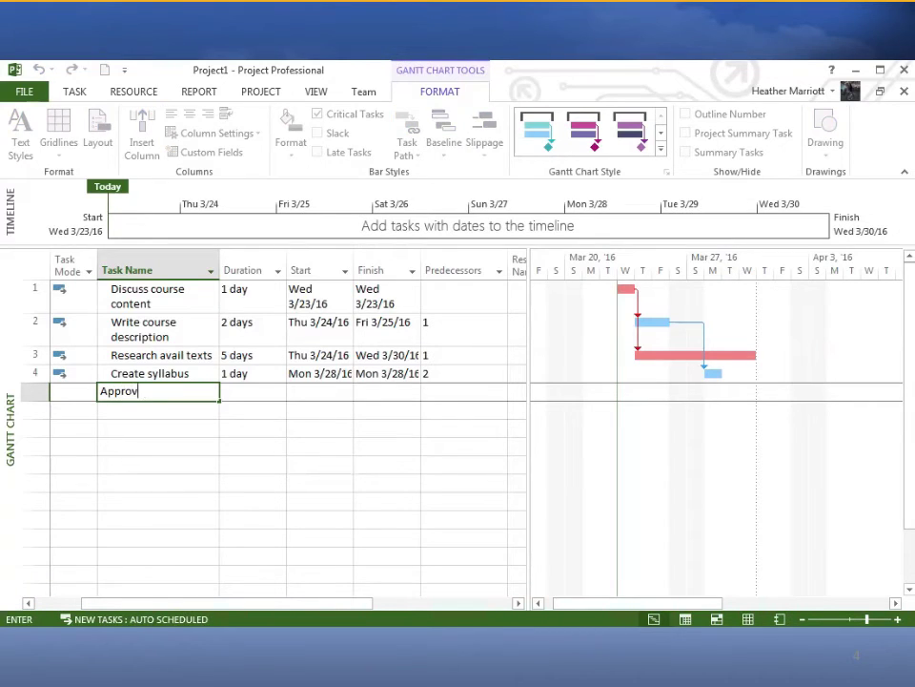
type("ed by Dept head")
key("Tab")
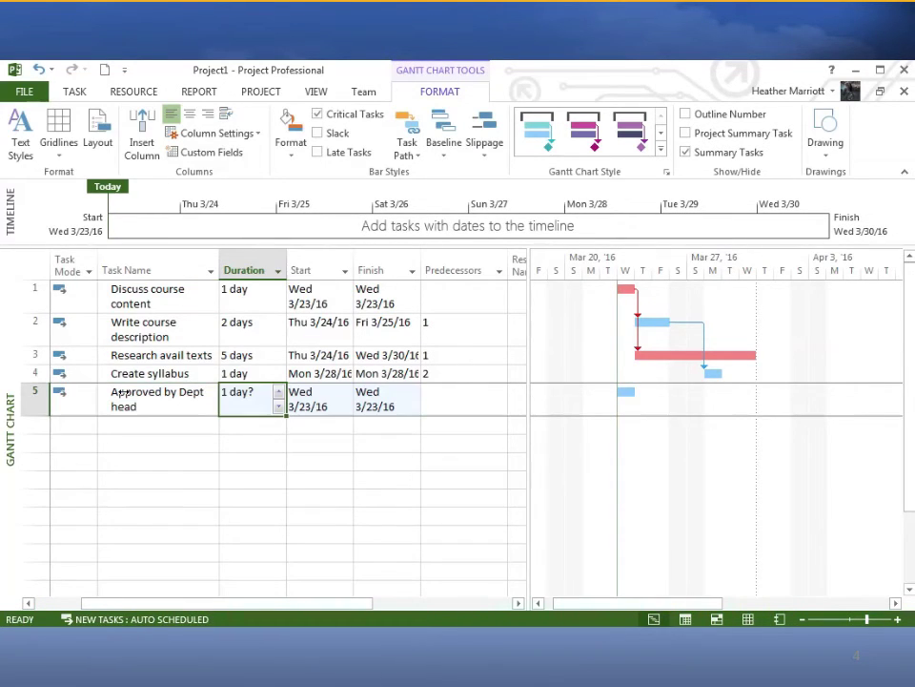
type("0")
key("Tab")
key("Tab")
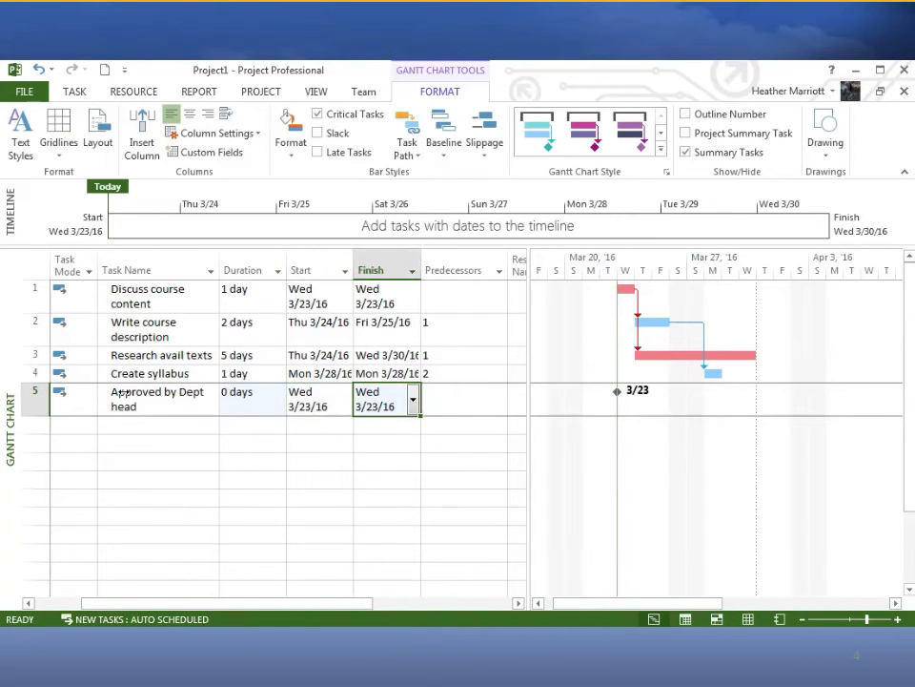
key("Tab")
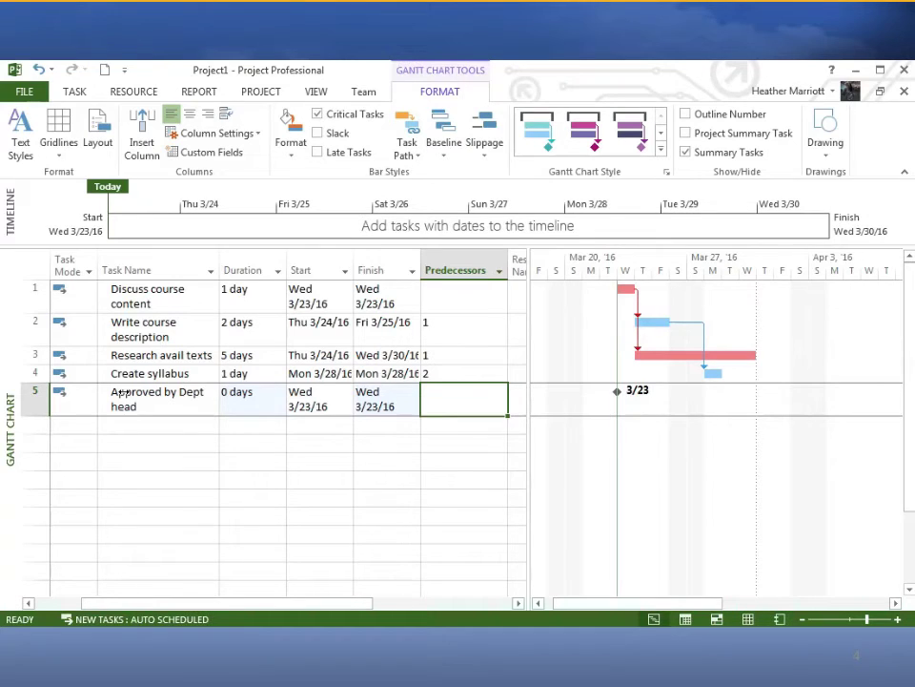
type("2")
key("Return")
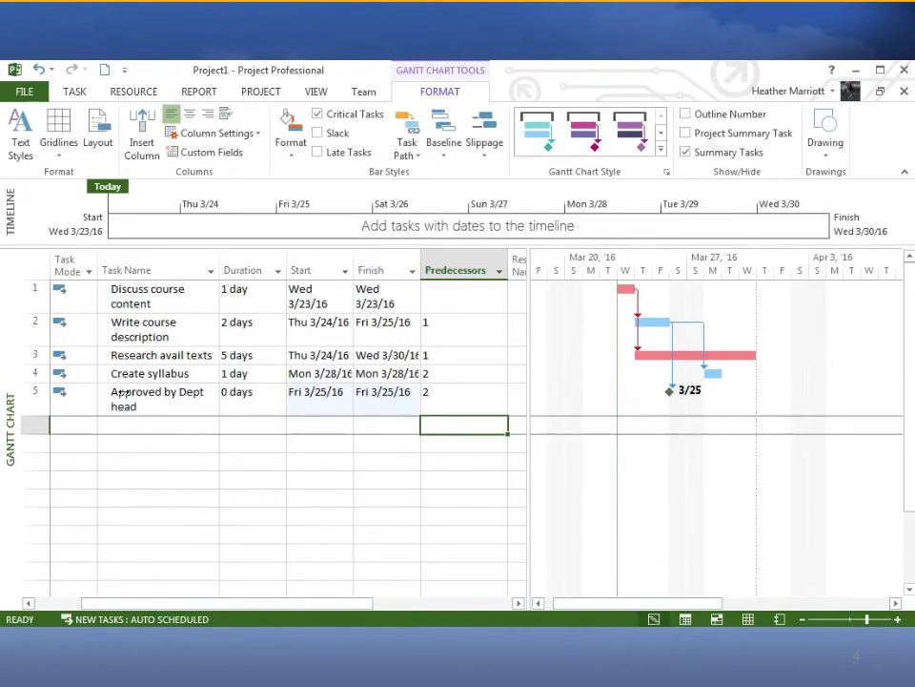
left_click(438, 403)
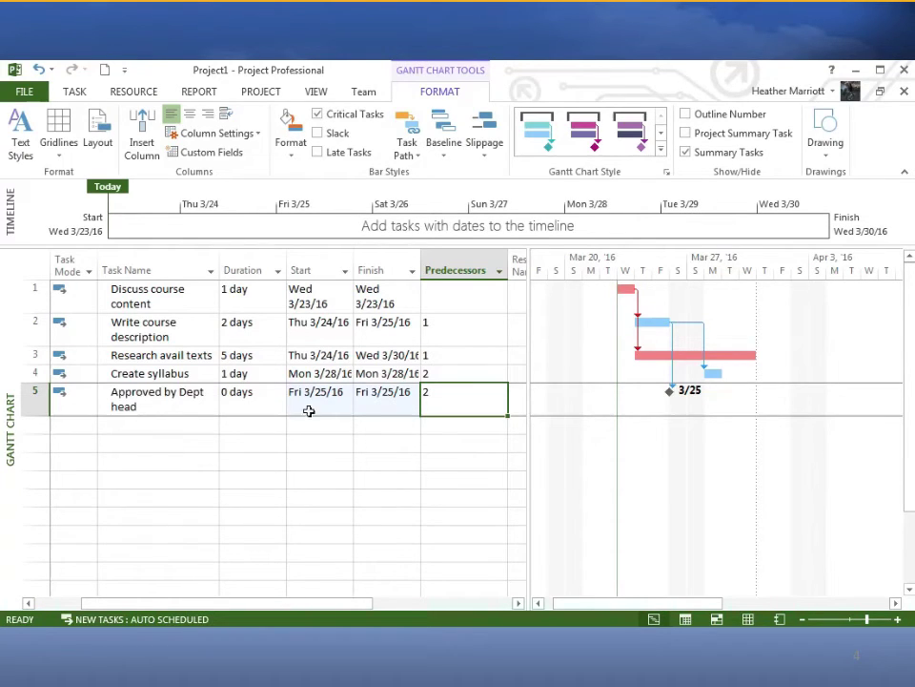
Step: Add 'Course added to catalog' in row 6 with duration 0 and predecessors 3,4
left_click(160, 425)
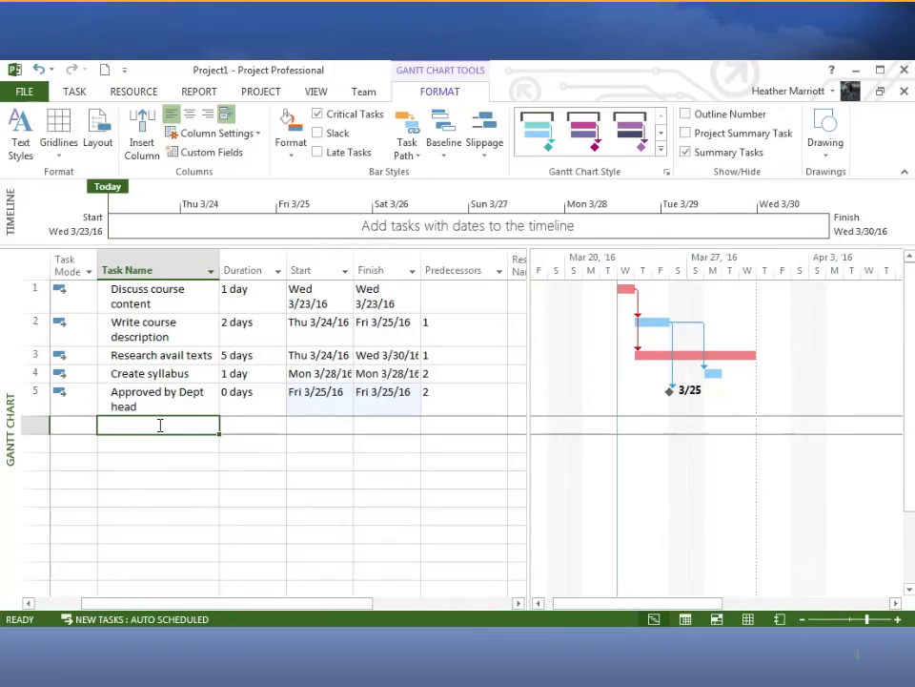
type("Cou")
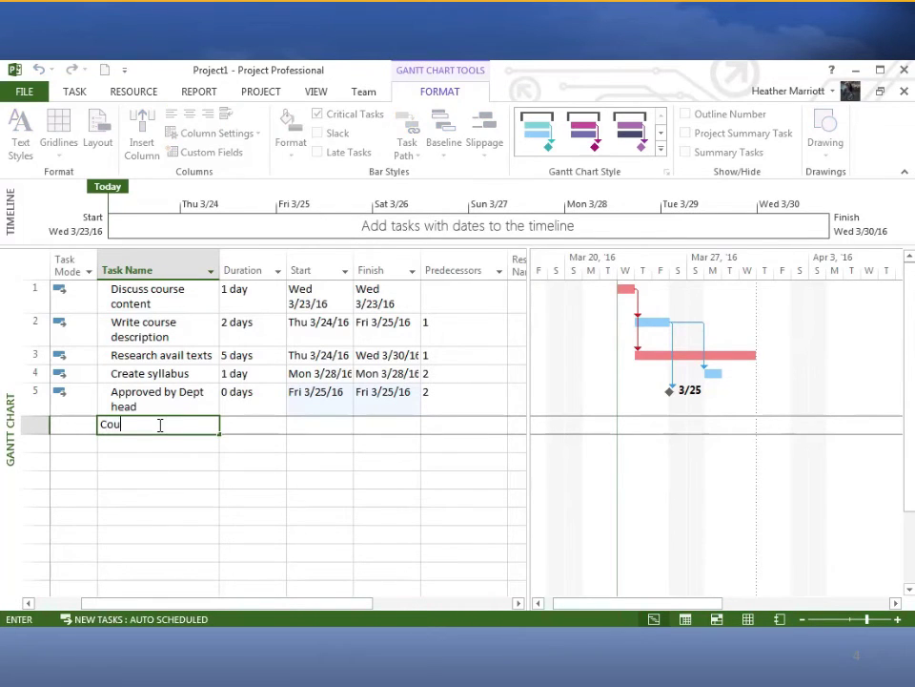
type("rse added to catalog")
key("Tab")
type("0")
key("Tab")
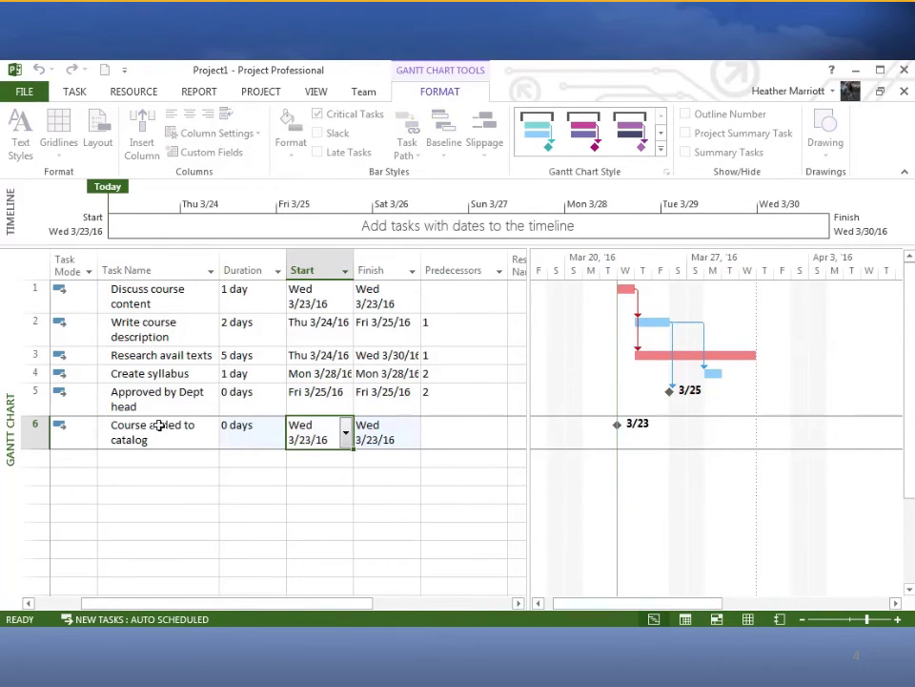
key("Tab")
key("Tab")
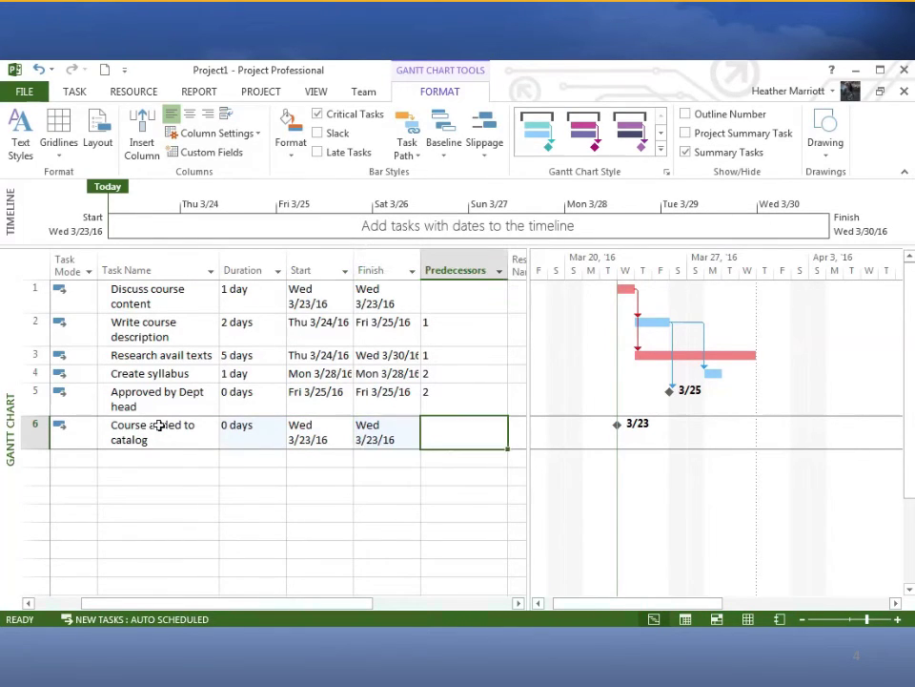
type("3")
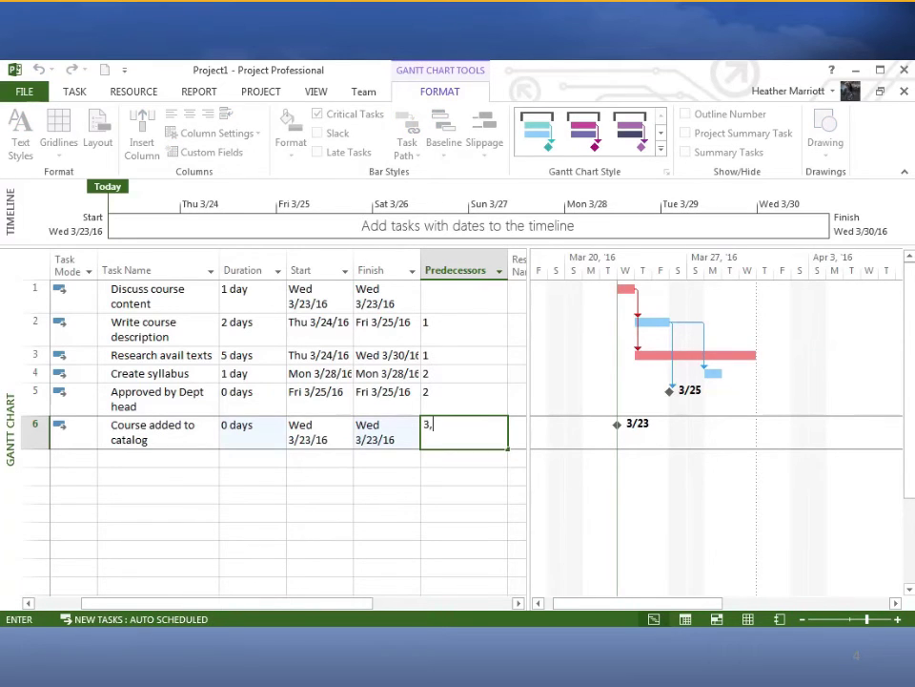
type(",4")
left_click(439, 455)
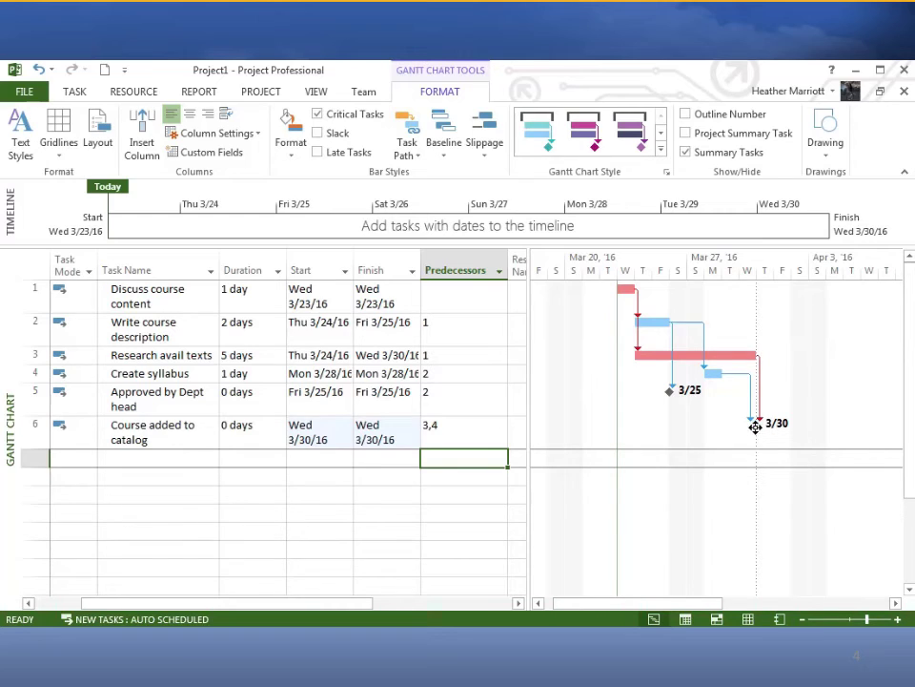
mouse_move(755, 426)
left_click(172, 459)
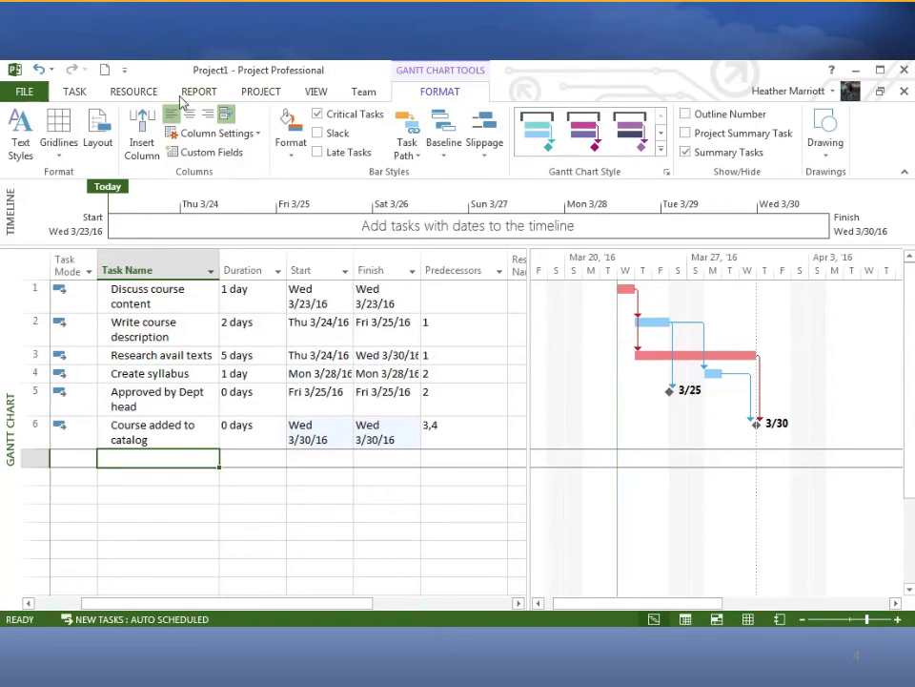
Step: Create the recurring task 'Status Meetings', 2 hours long, weekly on Monday and Wednesday
left_click(77, 95)
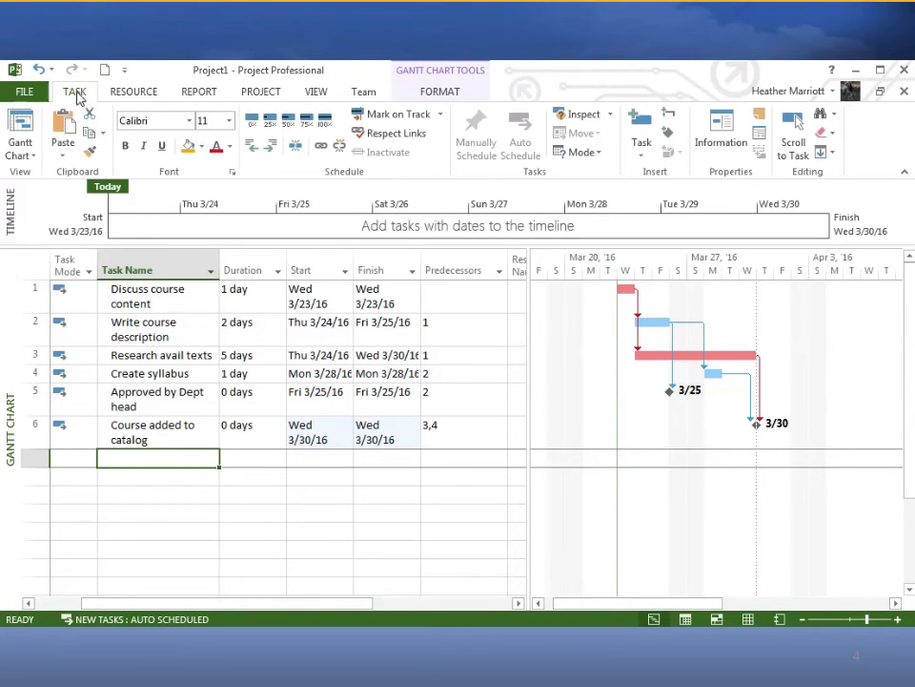
left_click(642, 158)
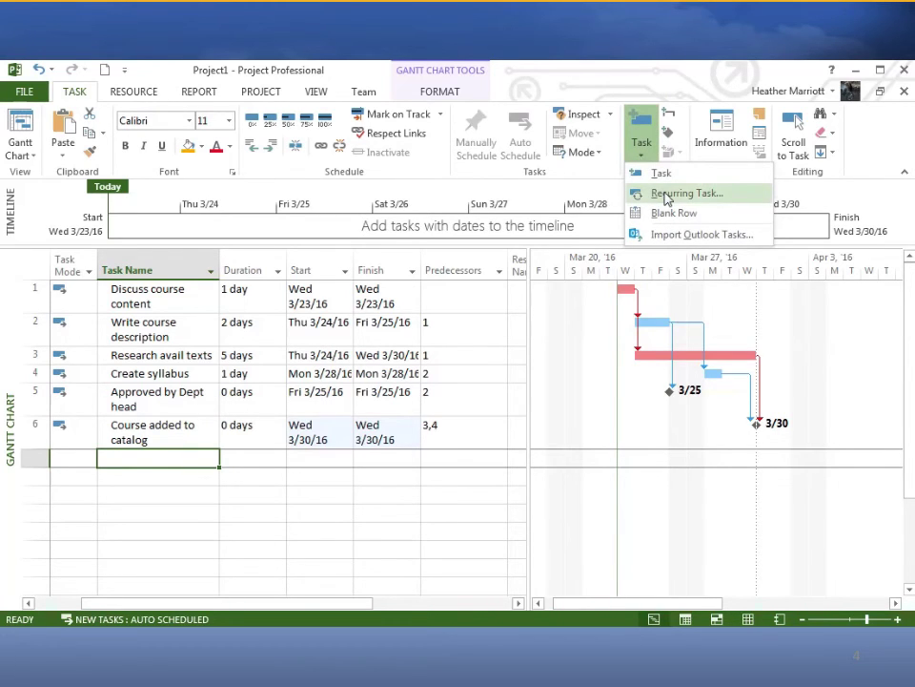
left_click(666, 193)
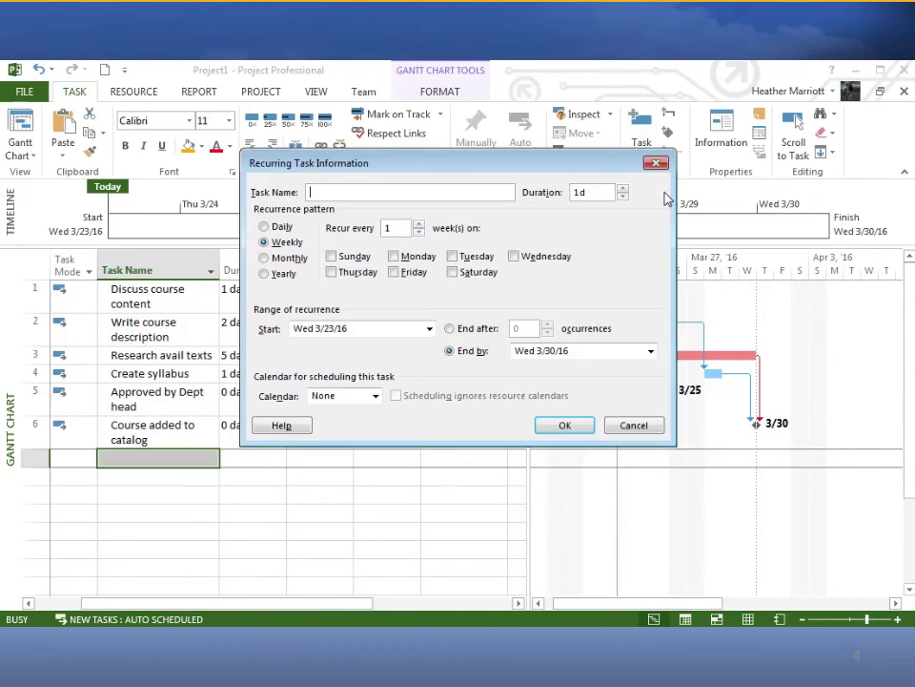
left_click_drag(434, 169, 558, 277)
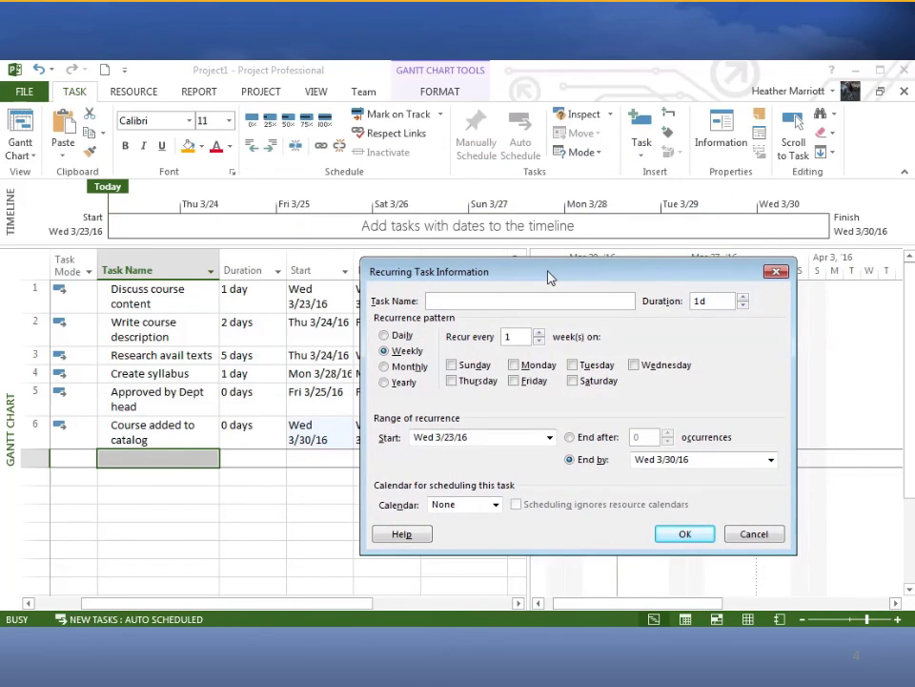
type("Status Meetings")
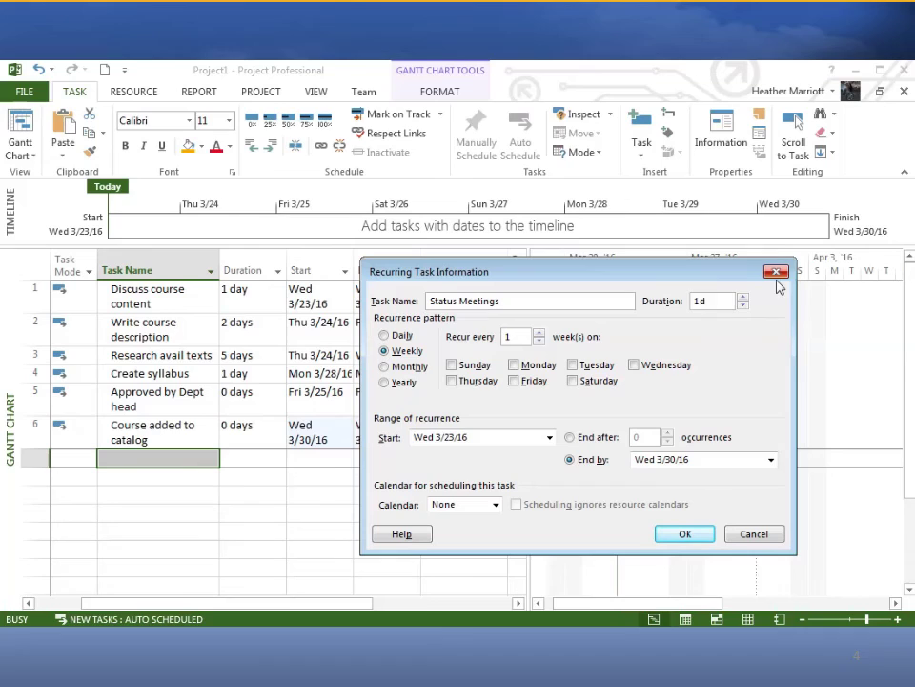
left_click_drag(726, 303, 661, 298)
type("2hr")
left_click(520, 365)
left_click(637, 366)
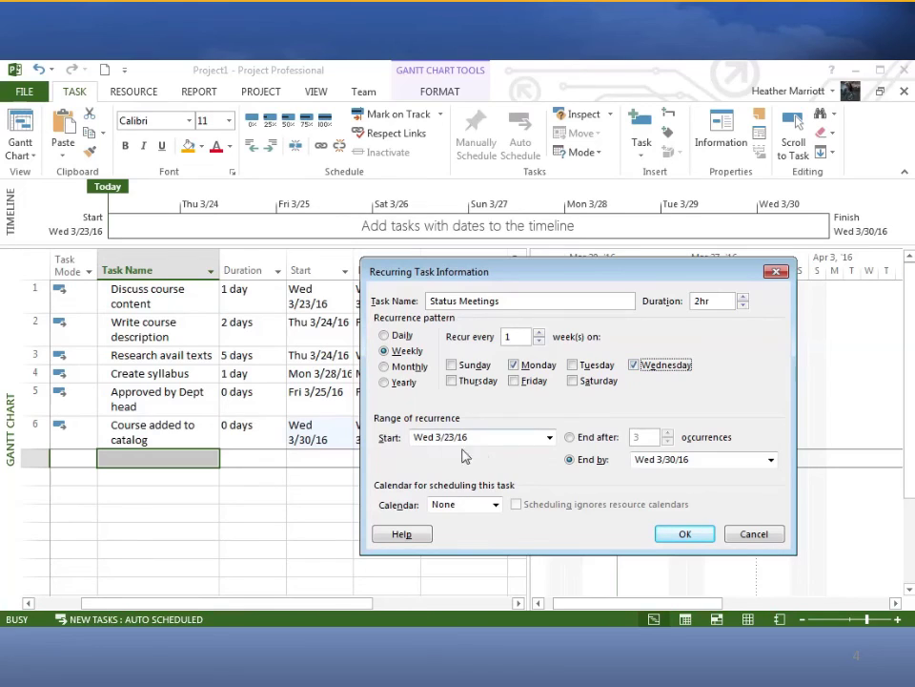
left_click(678, 536)
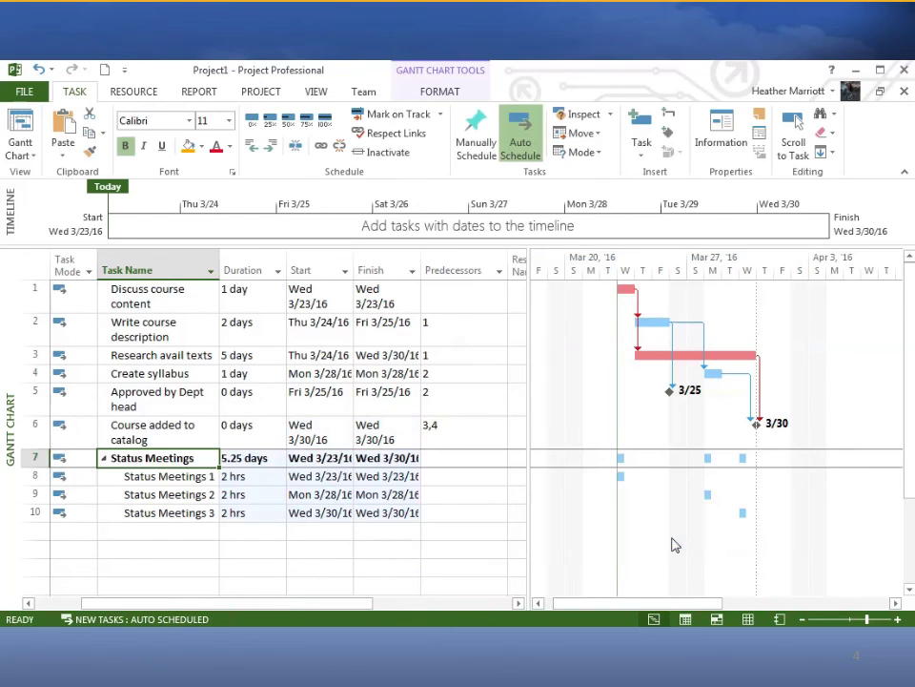
Step: Leave Status Meetings collapsed to a single 5.25-day summary row
left_click(105, 459)
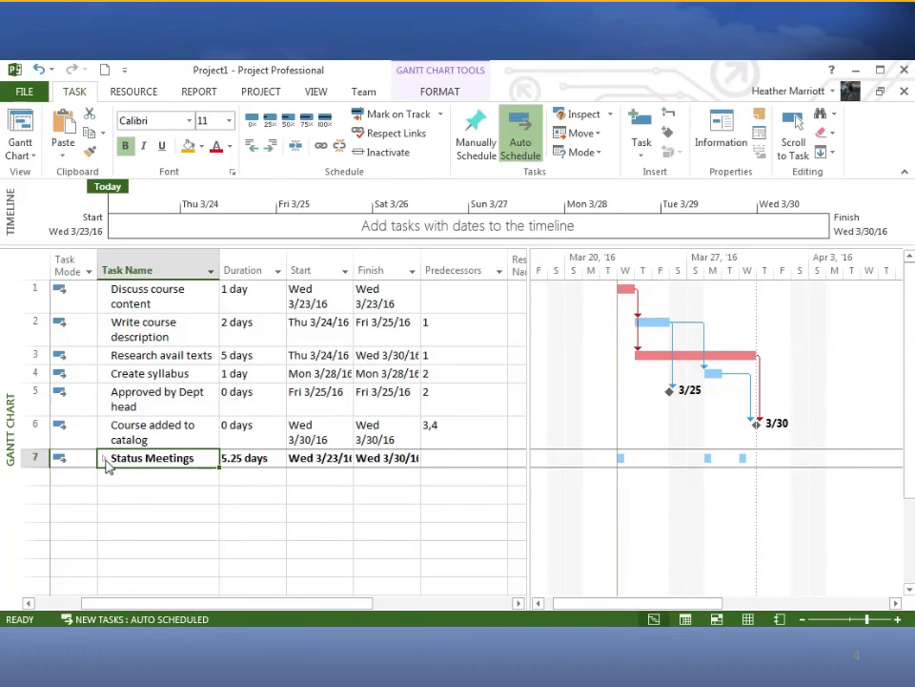
left_click(104, 458)
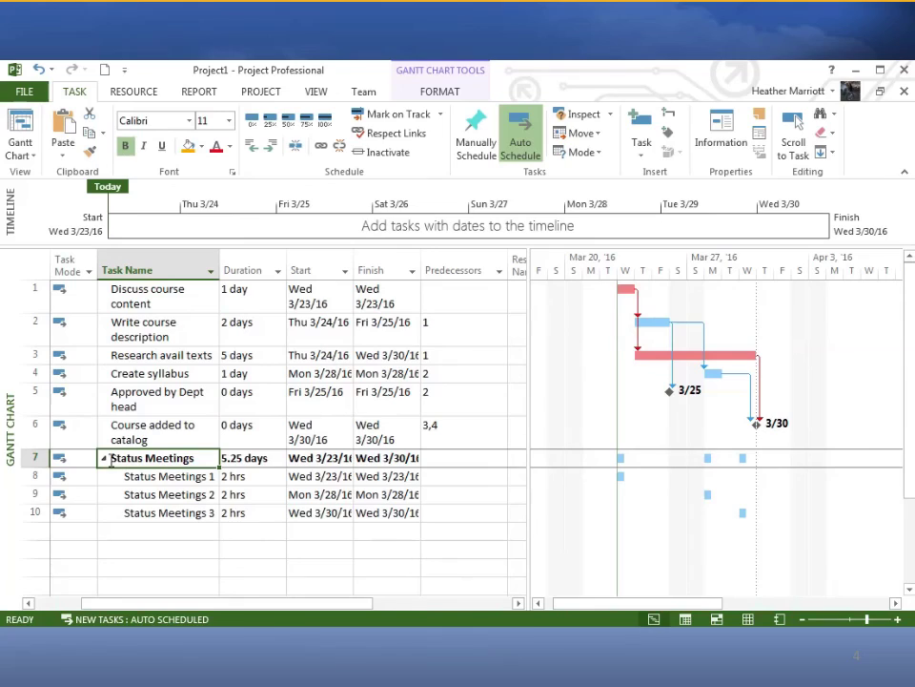
left_click(104, 458)
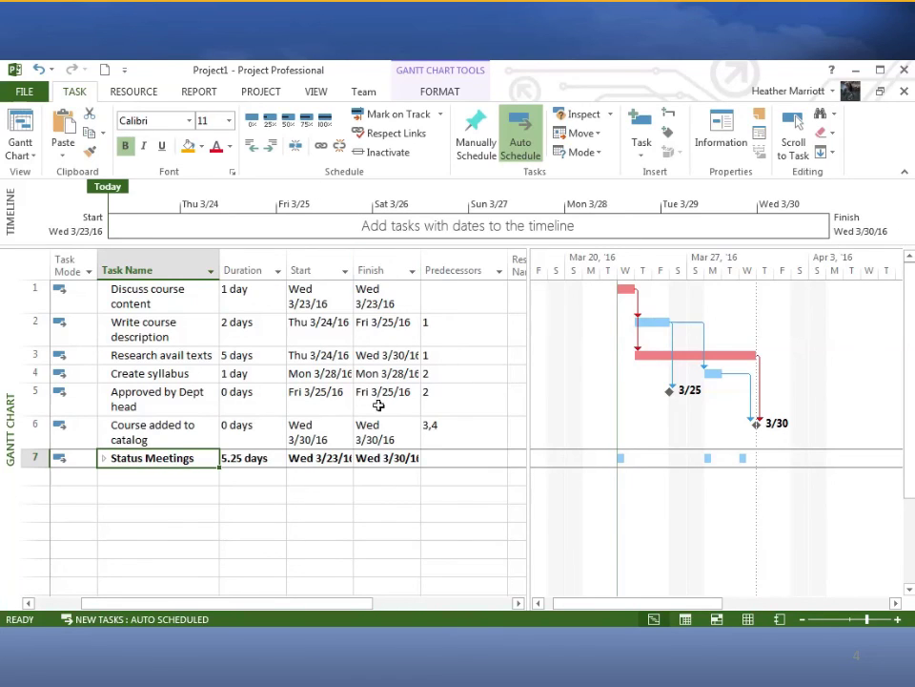
Step: Display Project Information for Project1, showing the Wed 3/30/16 finish date
left_click(261, 93)
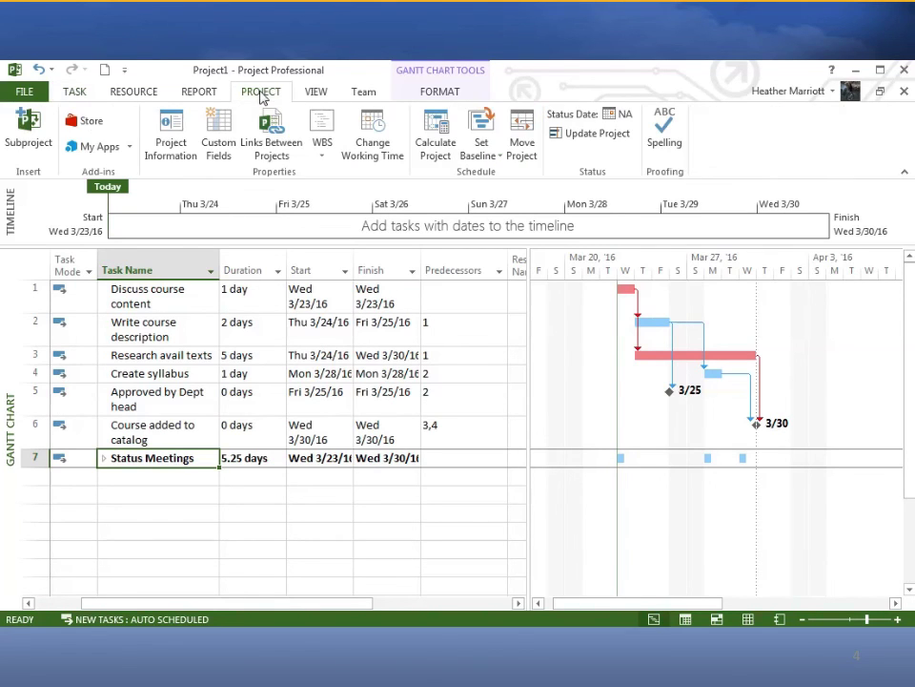
left_click(176, 139)
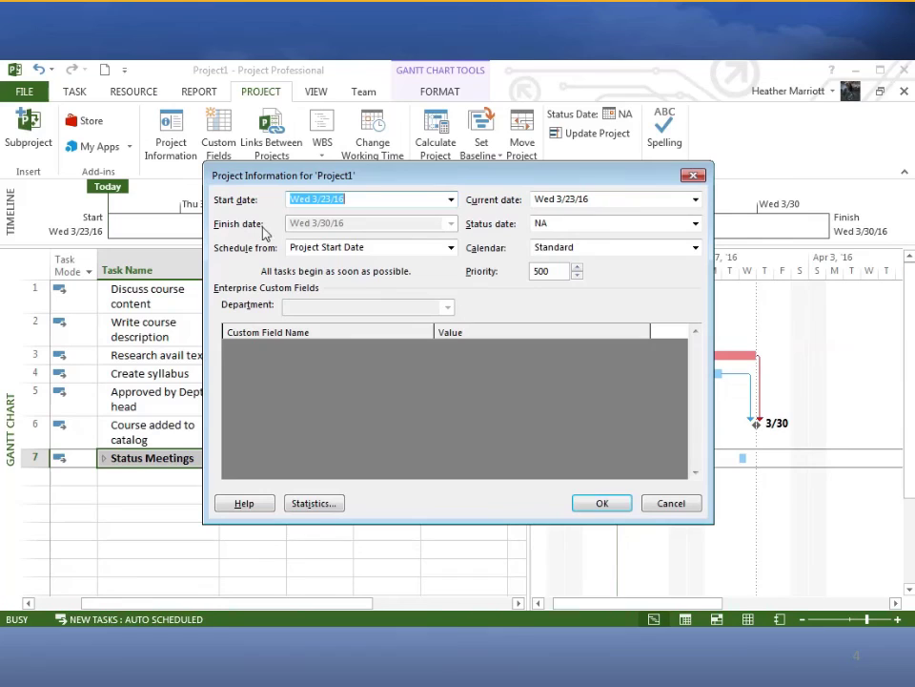